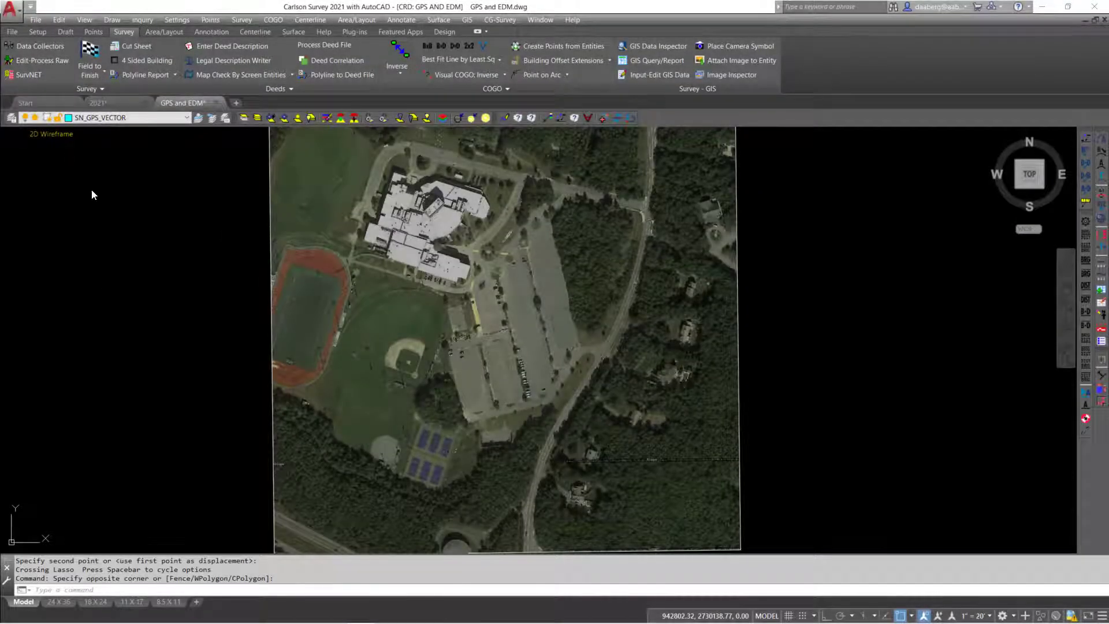
Step: Open GPS Average.rw5 in the Edit-Process Raw File editor
click(44, 61)
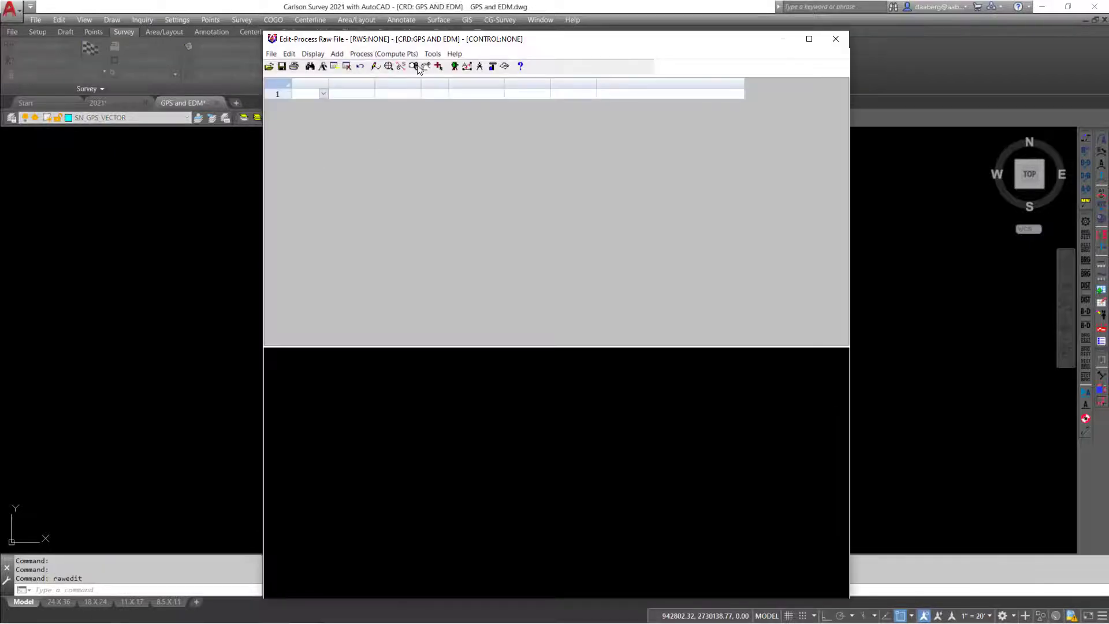
drag(535, 40, 506, 42)
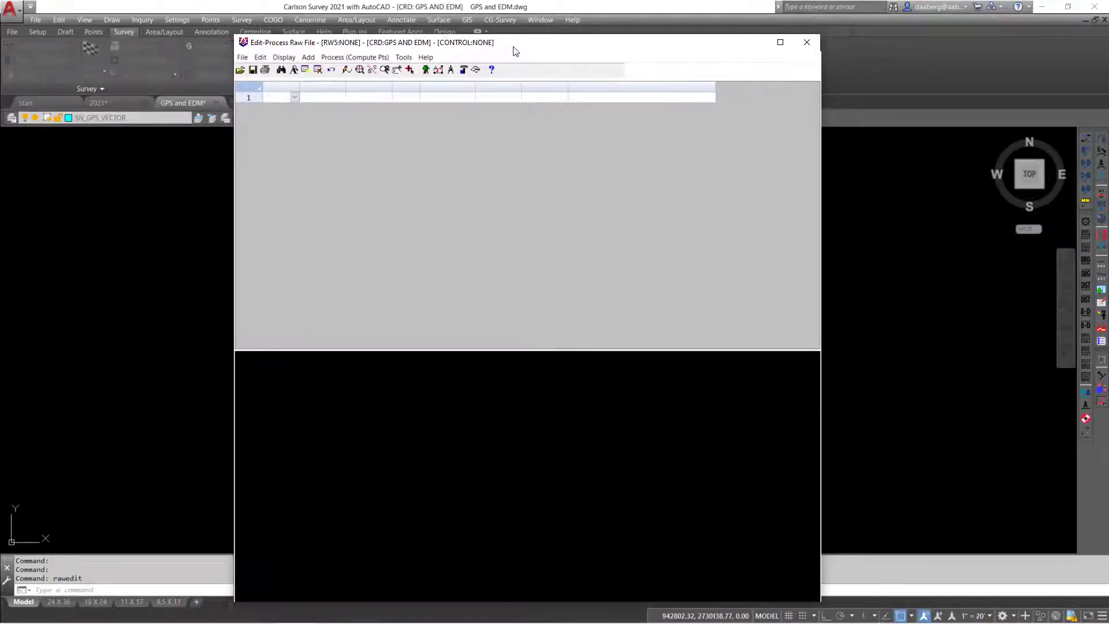
click(239, 70)
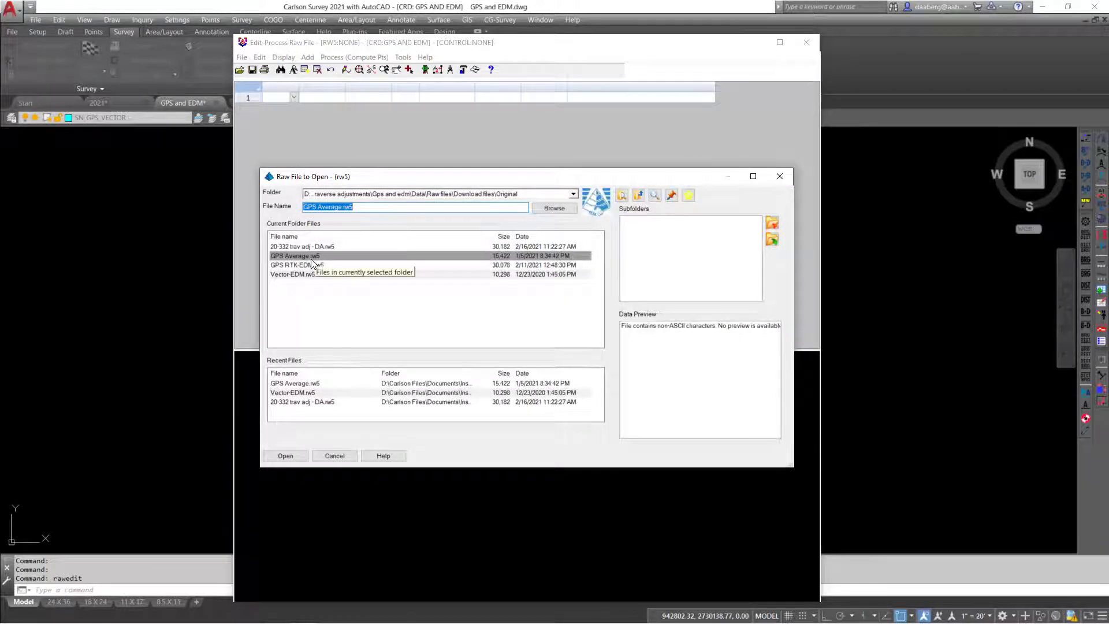
click(285, 456)
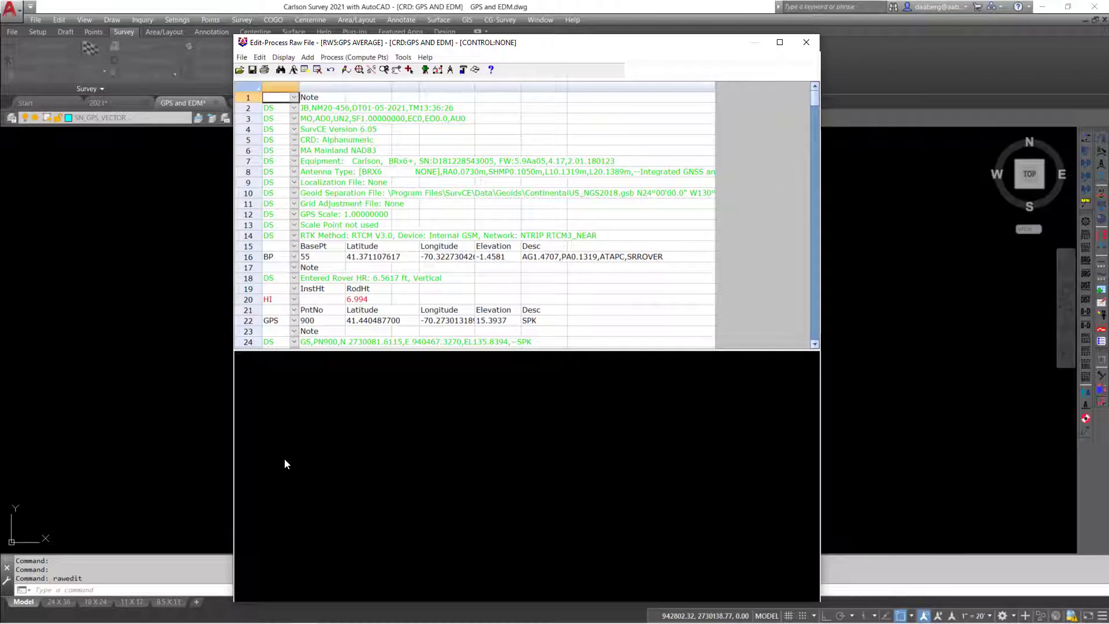
drag(536, 44, 520, 30)
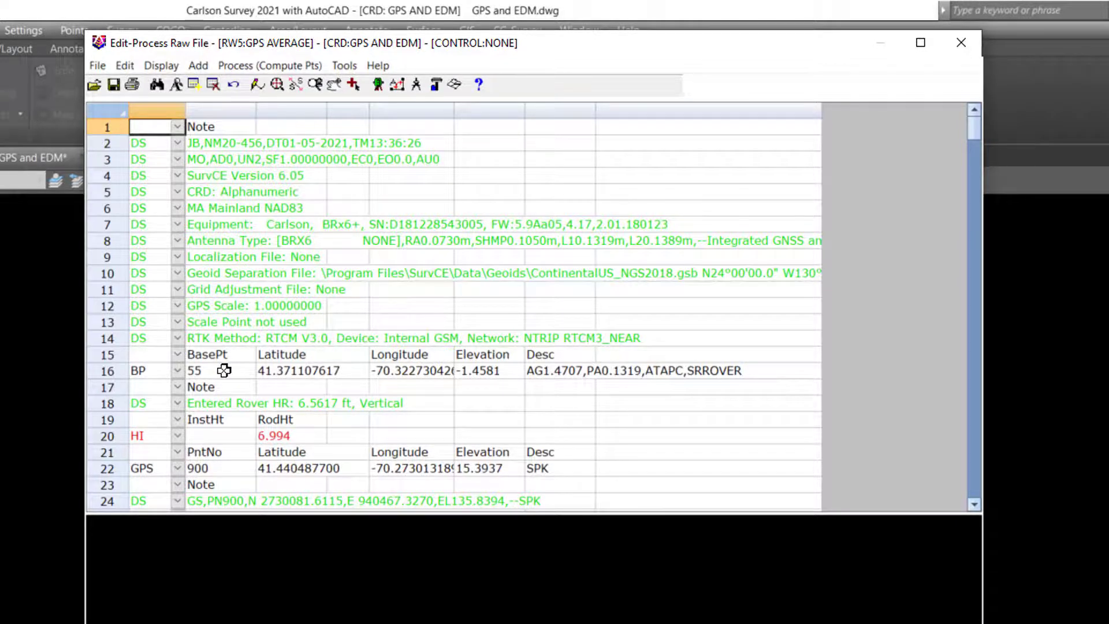
Step: Scroll to the end of the raw file to inspect point 910 (CHK903) and its 25 averaged readings
scroll(224, 370, down, 4)
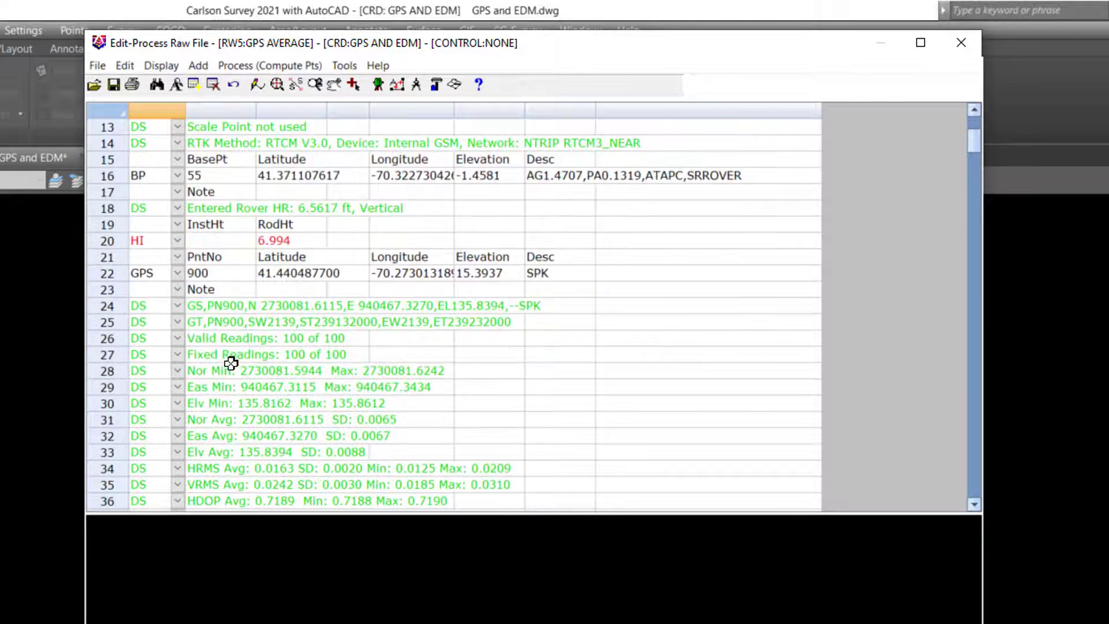
scroll(231, 362, down, 1)
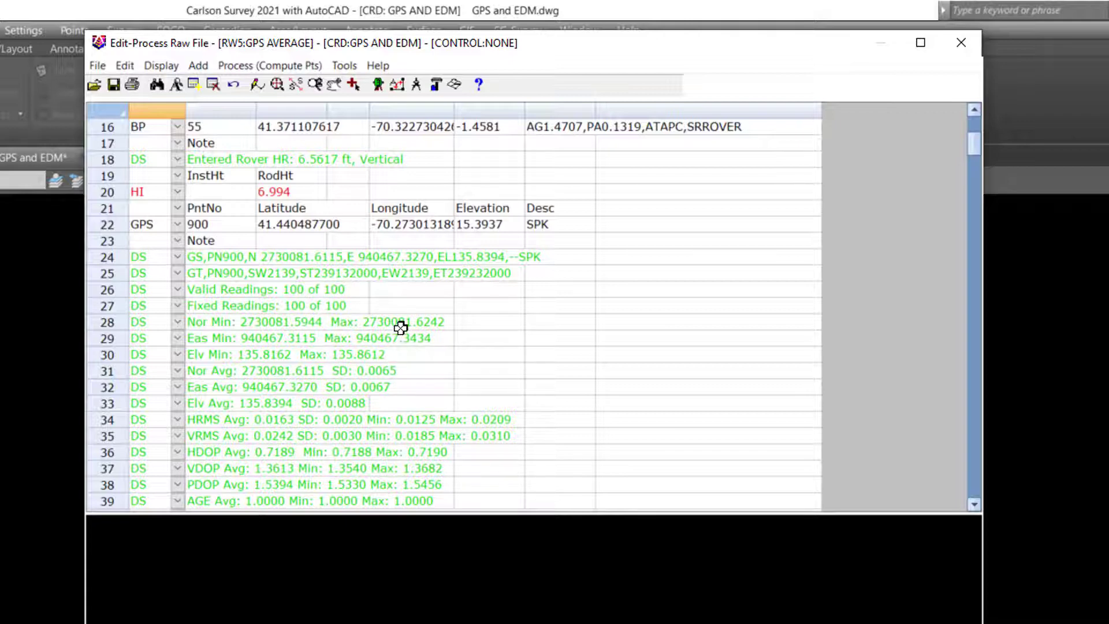
scroll(402, 327, down, 8)
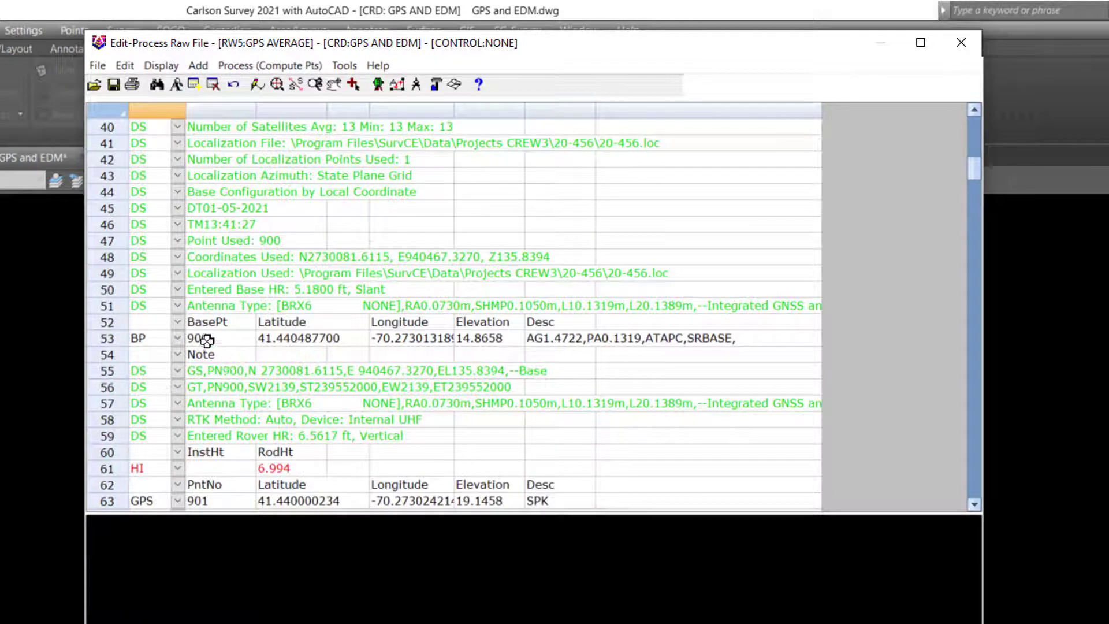
scroll(238, 337, down, 3)
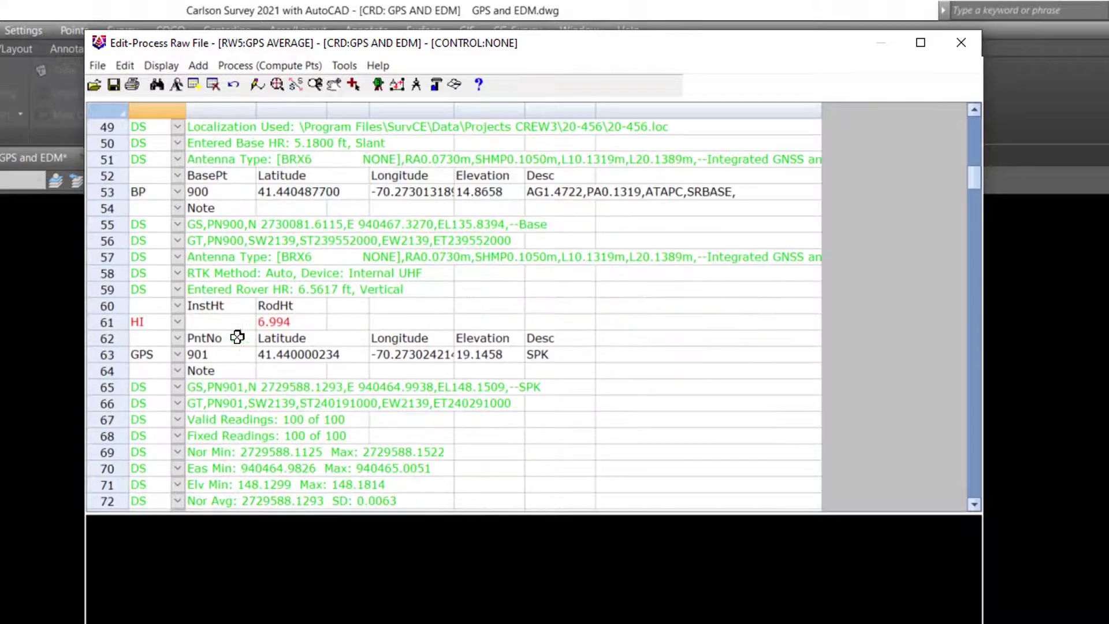
scroll(245, 340, down, 5)
scroll(249, 345, down, 9)
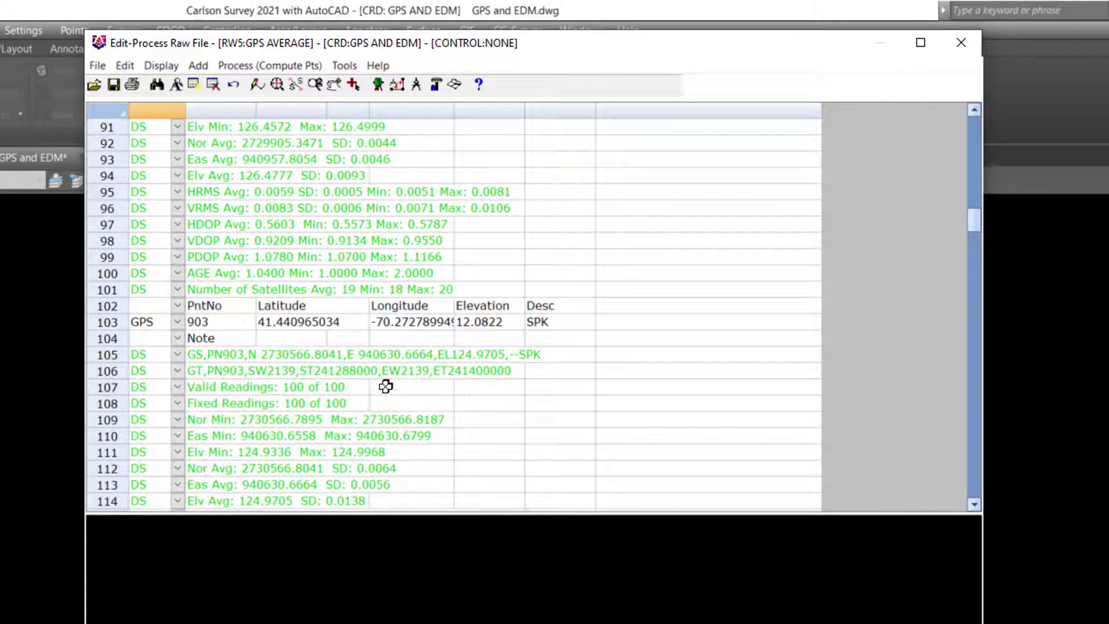
scroll(382, 397, down, 3)
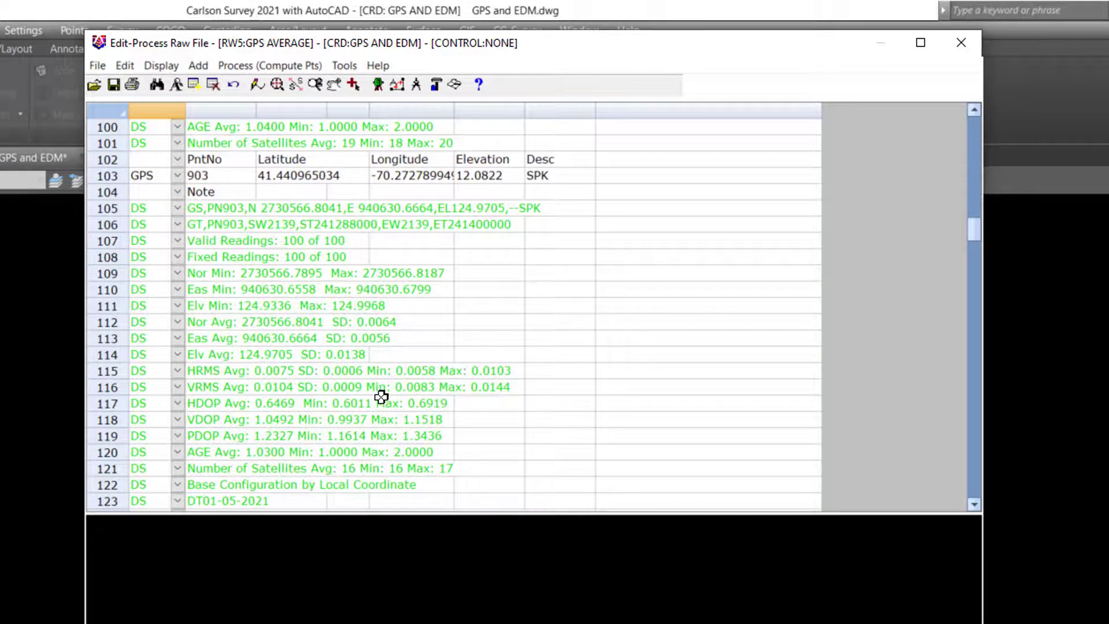
scroll(382, 397, down, 6)
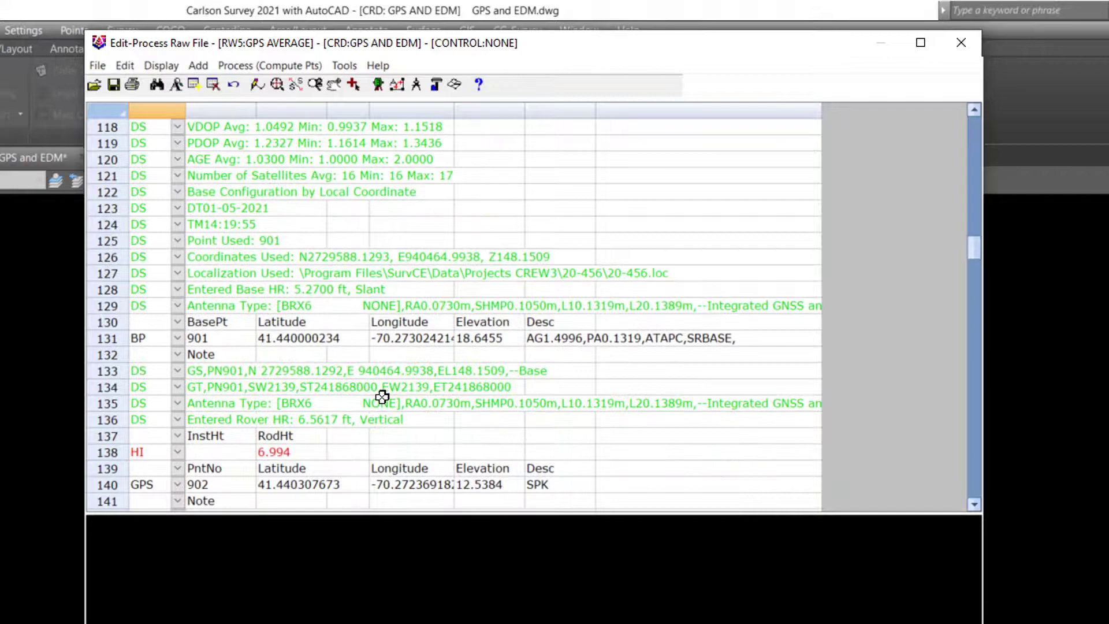
scroll(383, 397, down, 1)
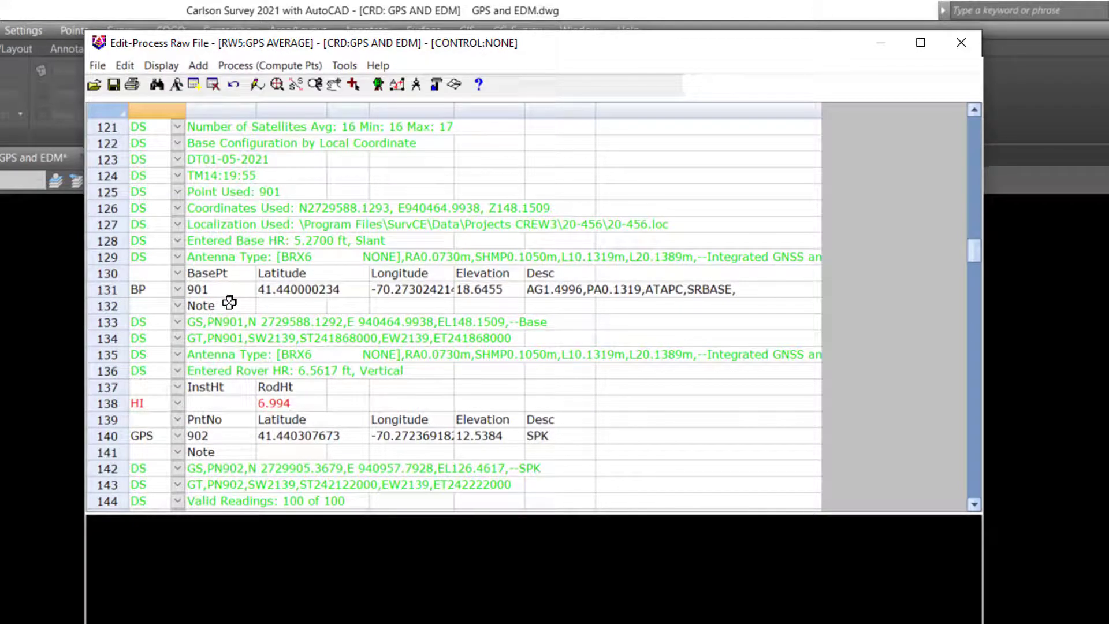
scroll(229, 302, down, 2)
scroll(243, 347, down, 8)
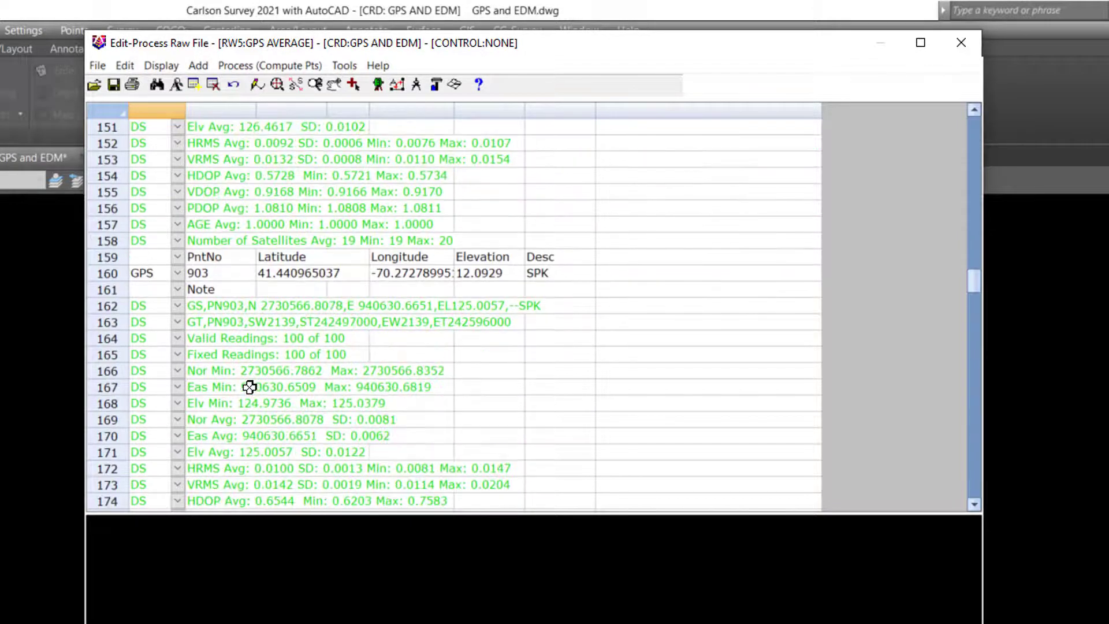
scroll(250, 387, down, 5)
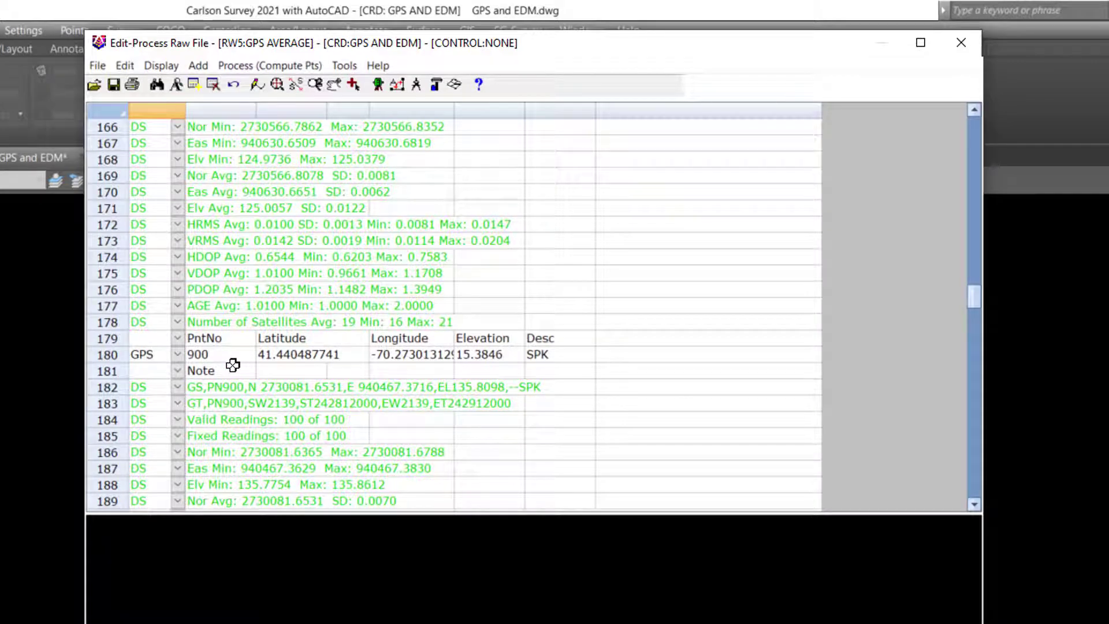
scroll(297, 341, down, 20)
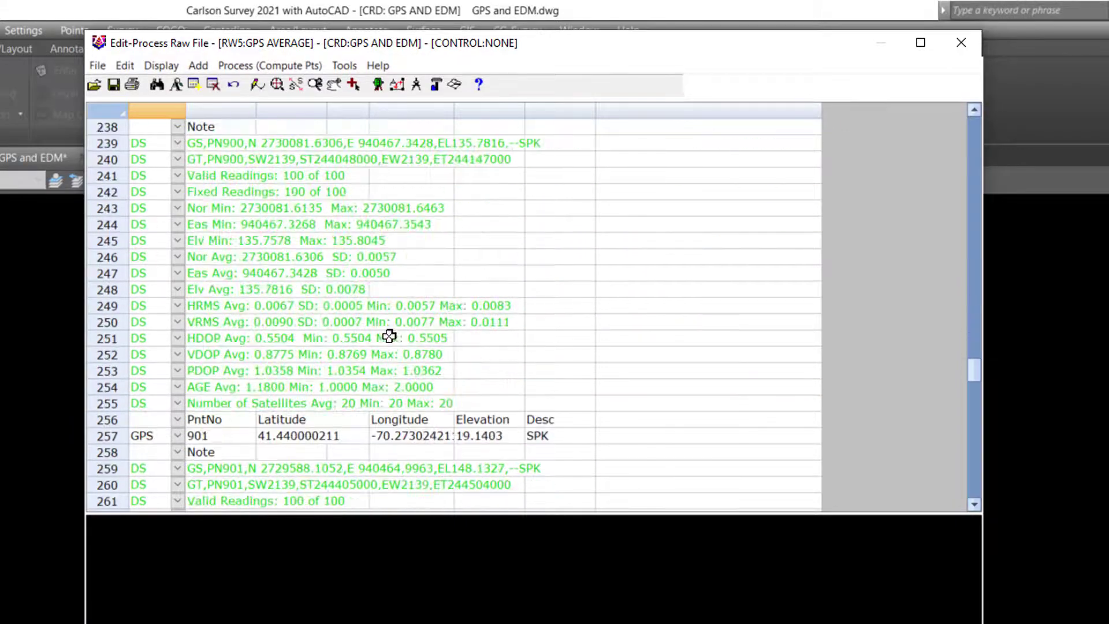
scroll(388, 336, down, 13)
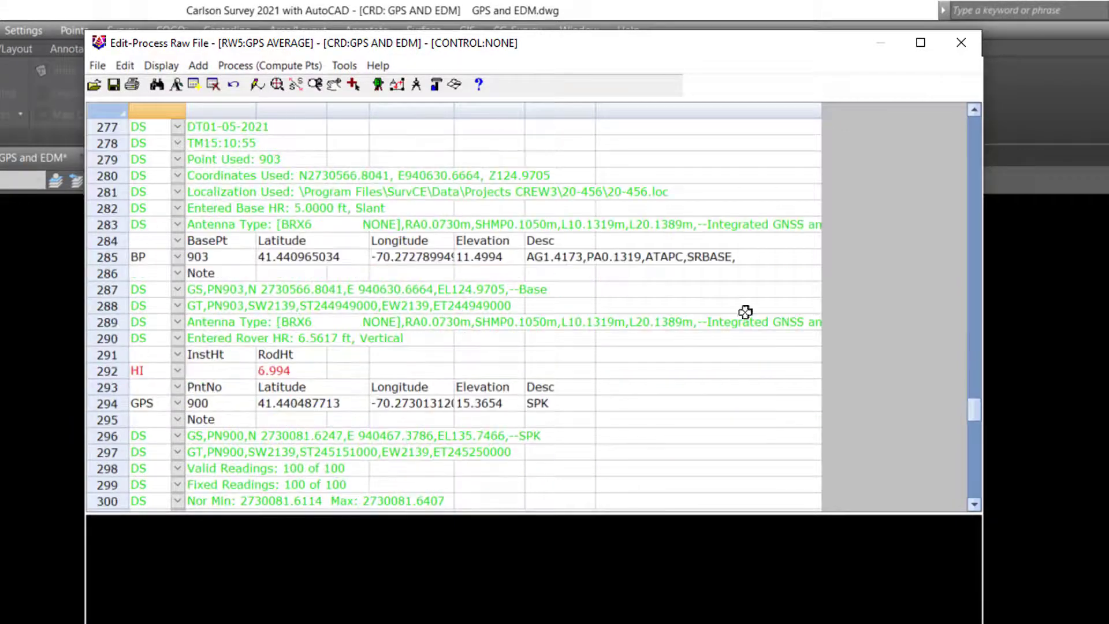
click(967, 485)
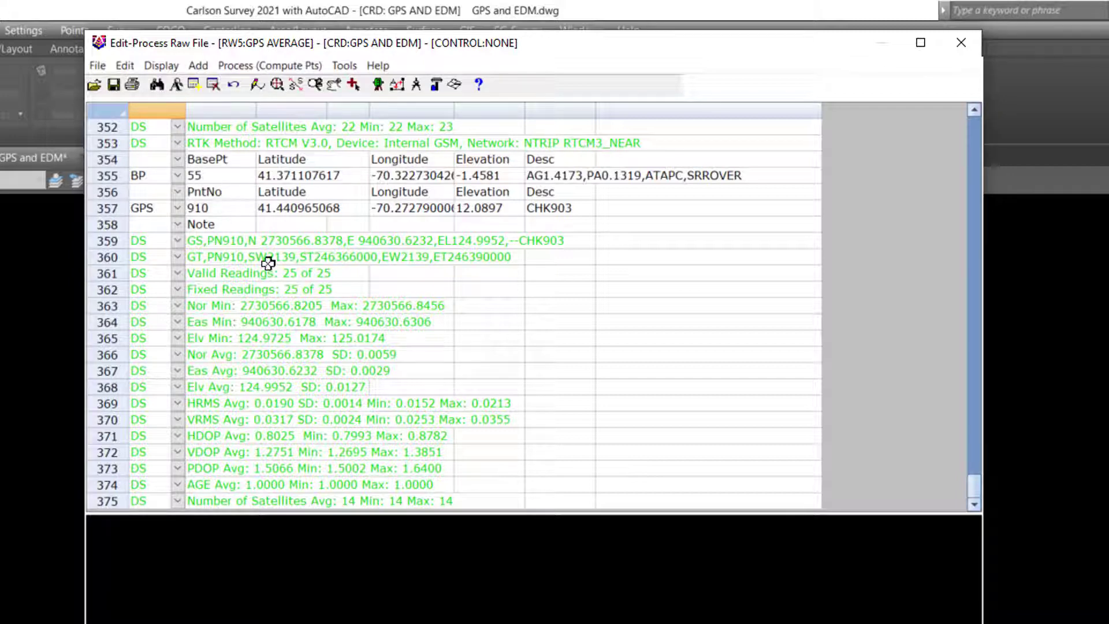
Step: Process the GPS raw file with Multiple Measurement To Same Point set to Average
click(436, 87)
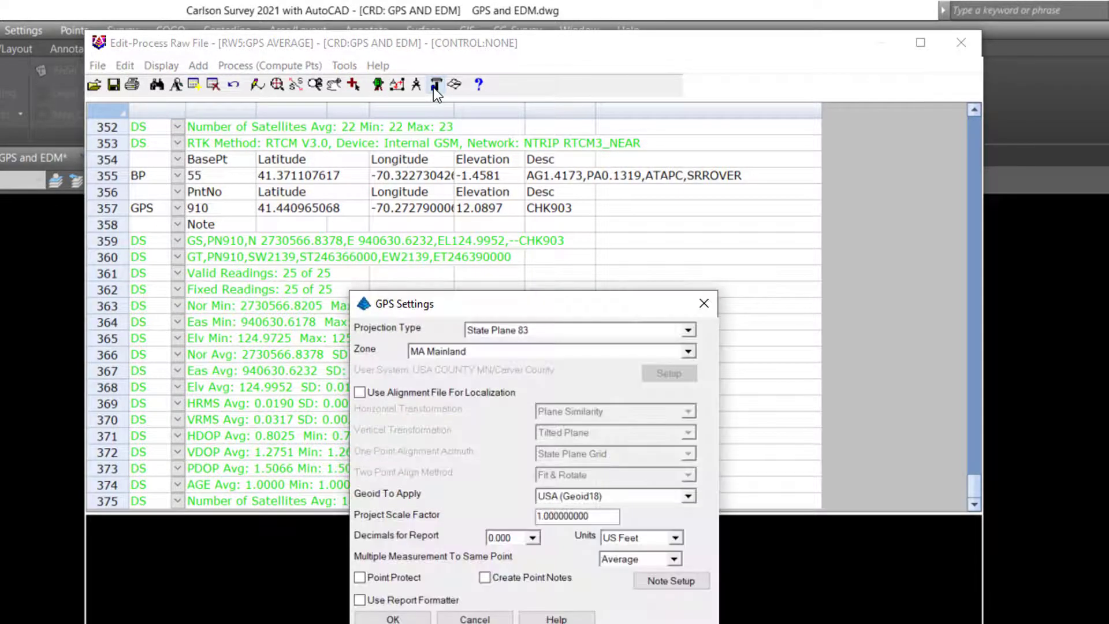
drag(483, 303, 408, 204)
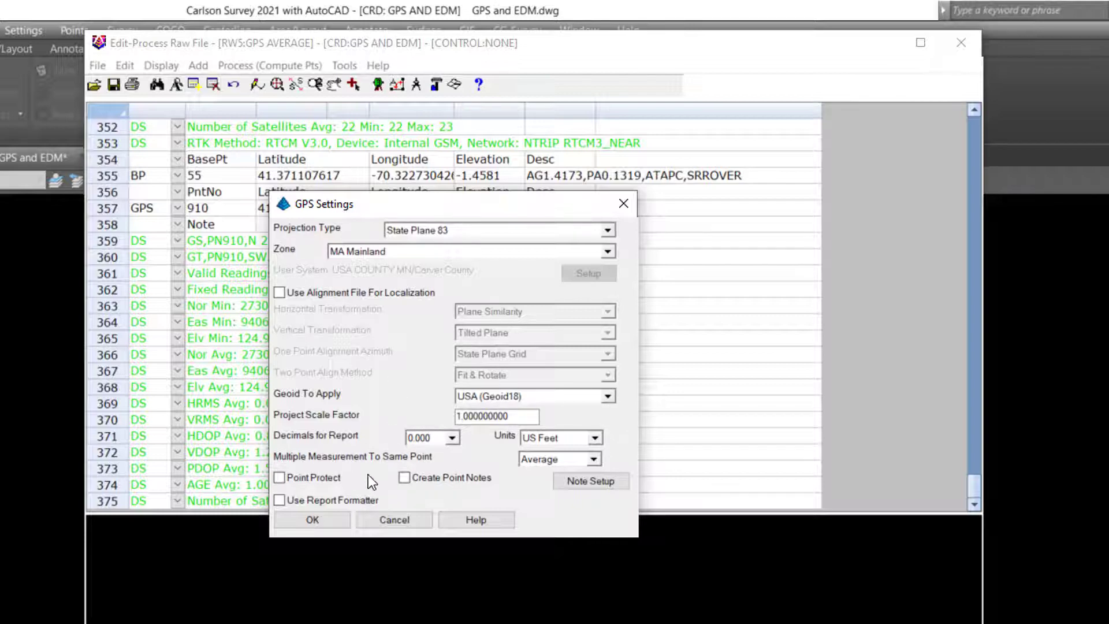
click(594, 460)
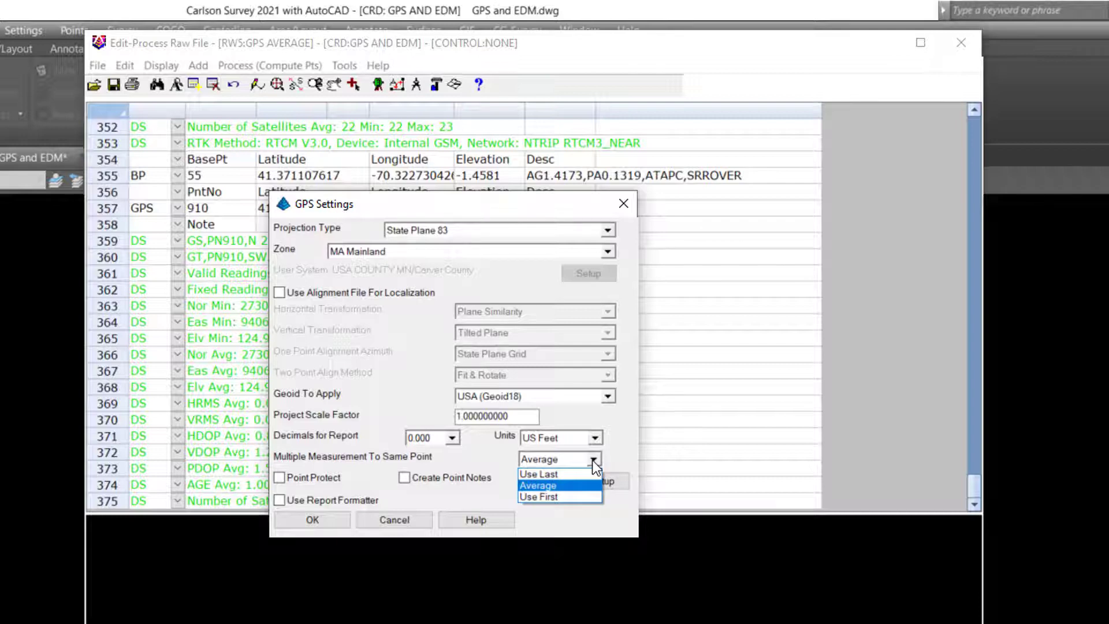
click(563, 485)
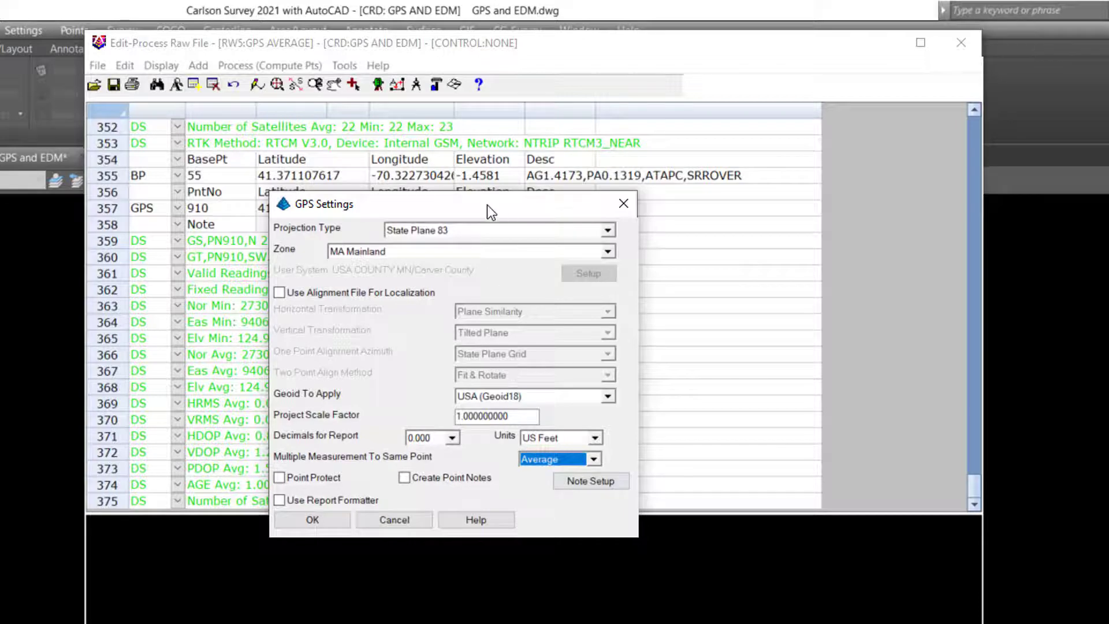
drag(486, 204, 487, 200)
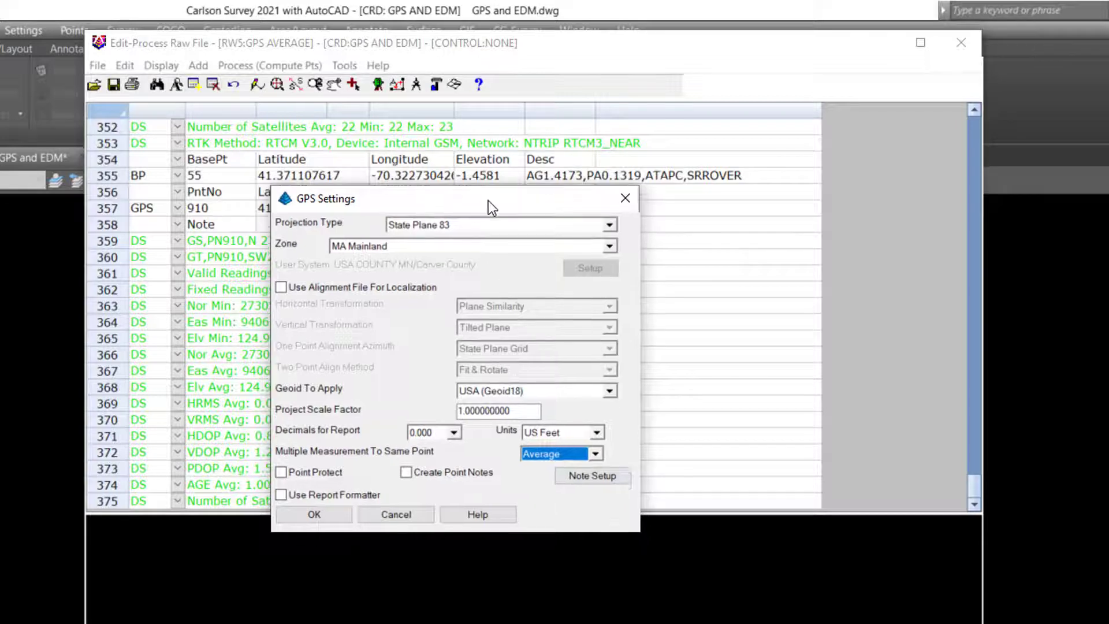
click(313, 515)
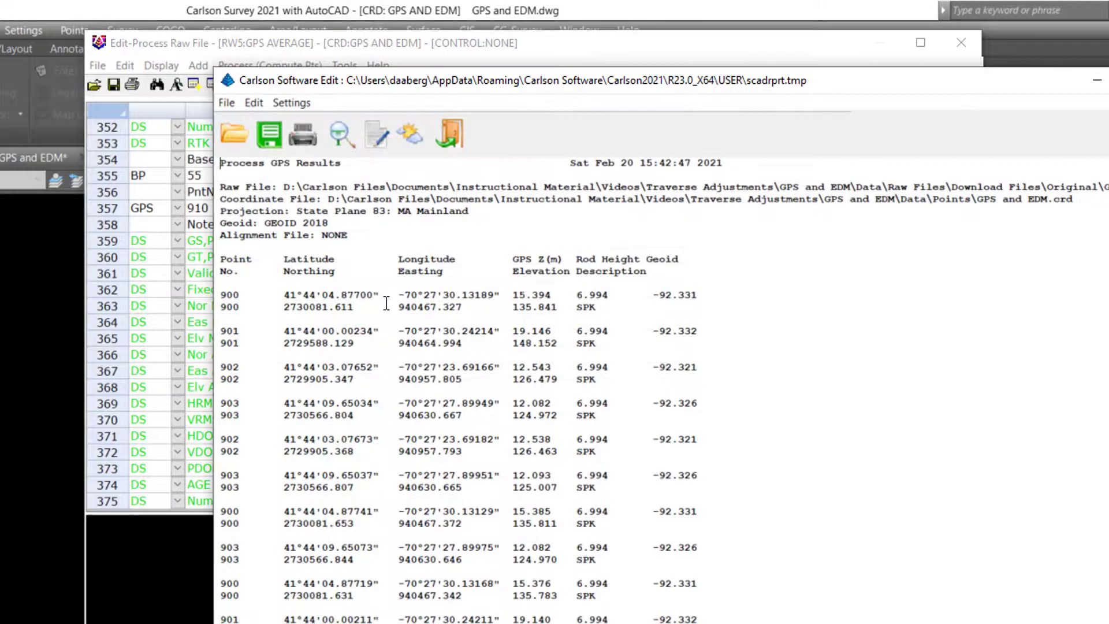
scroll(374, 301, down, 1)
scroll(373, 299, down, 1)
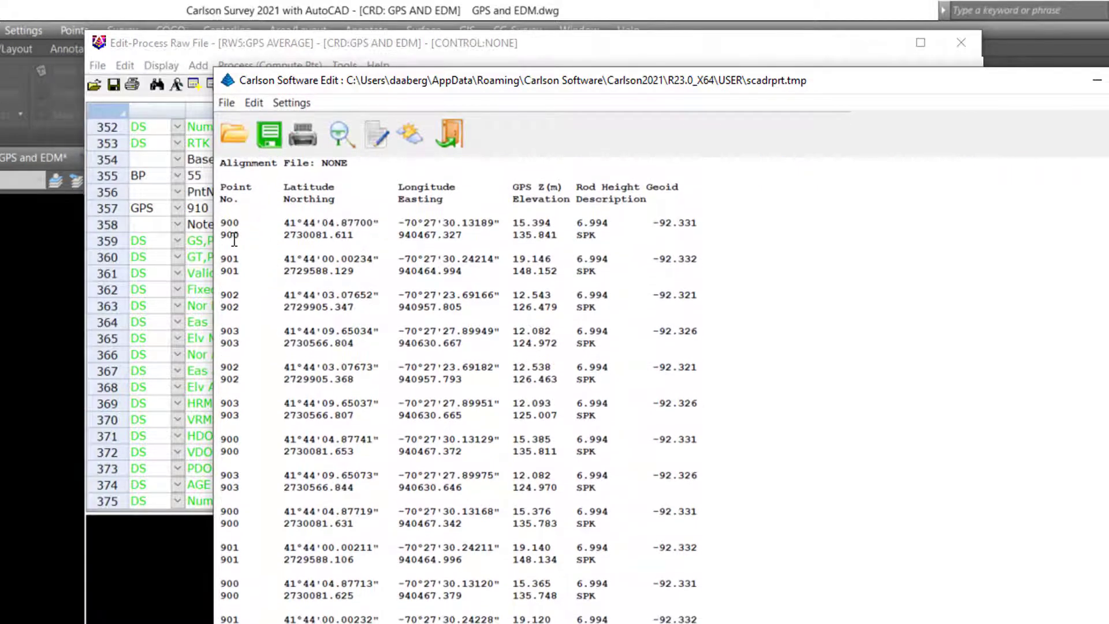
scroll(325, 256, down, 5)
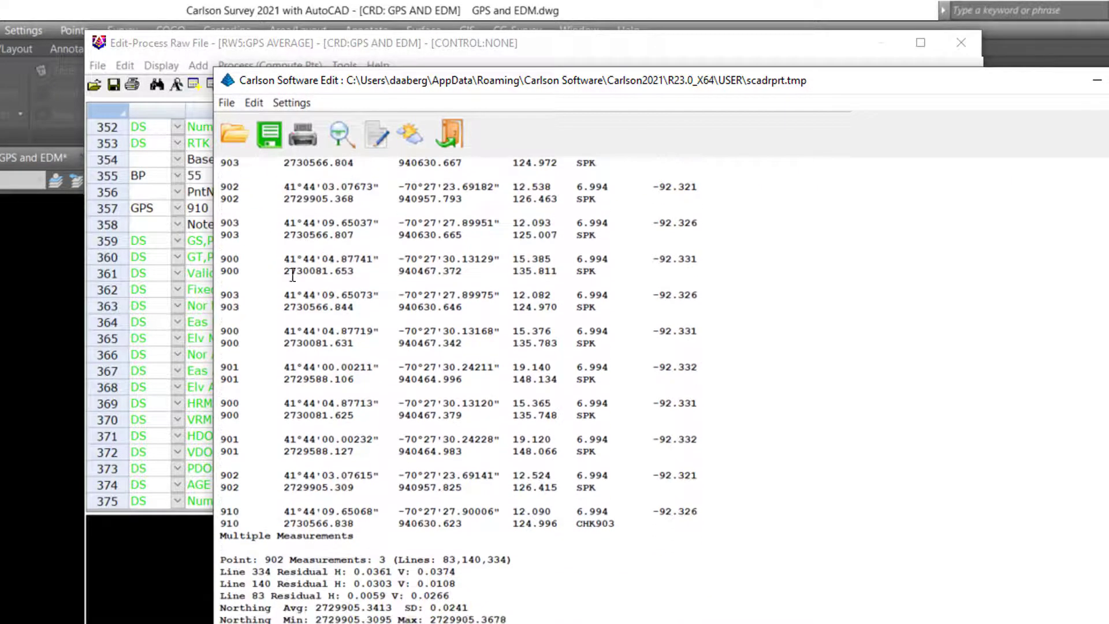
scroll(437, 271, down, 4)
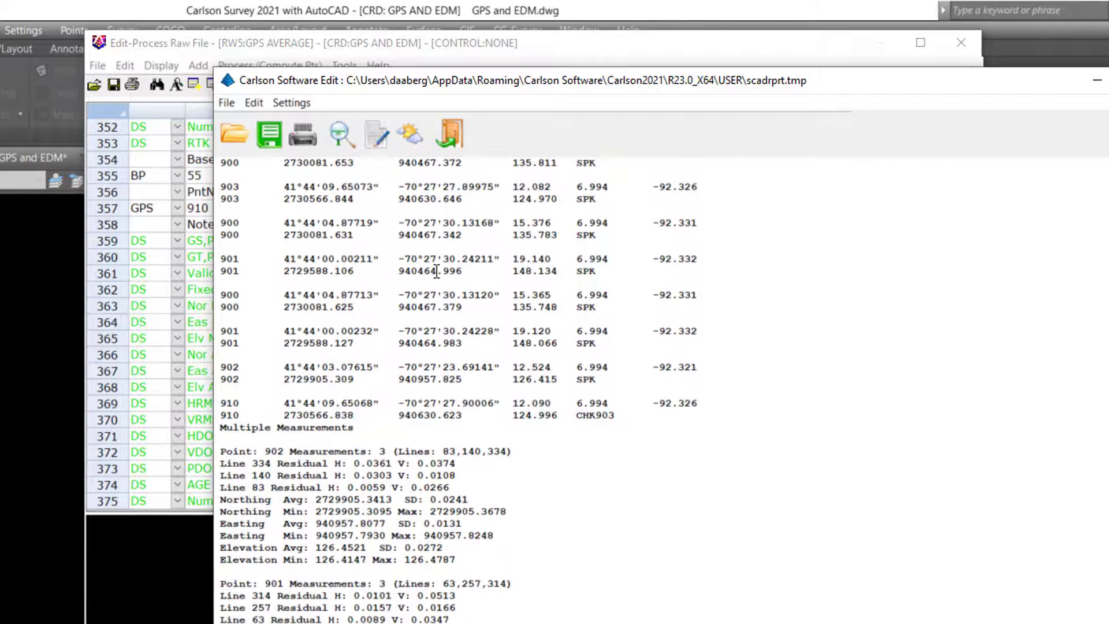
scroll(436, 272, down, 3)
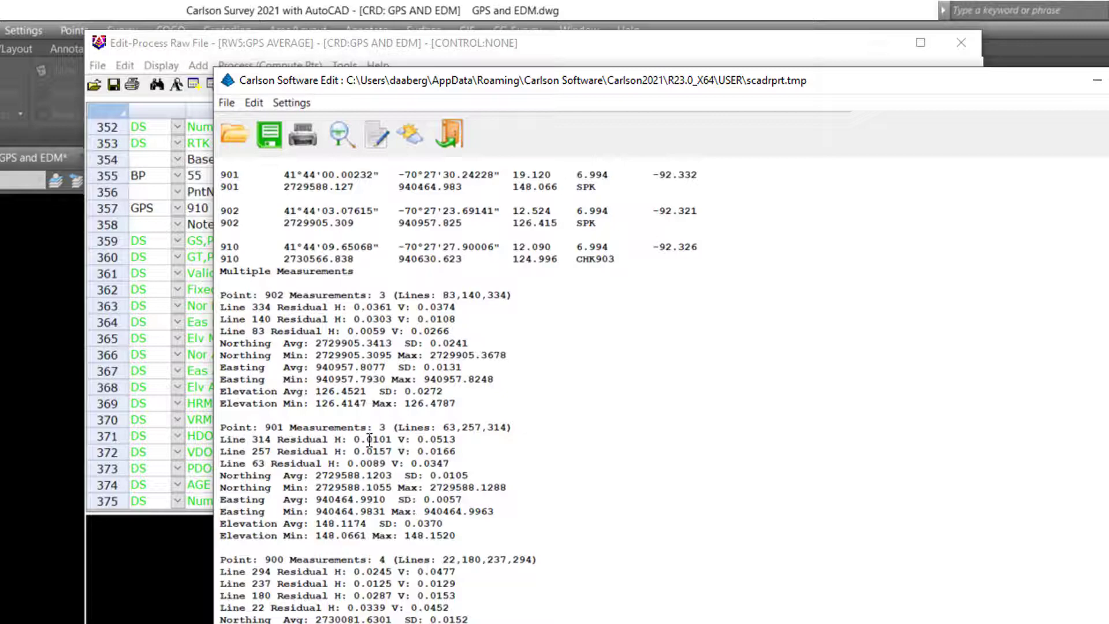
scroll(468, 480, down, 2)
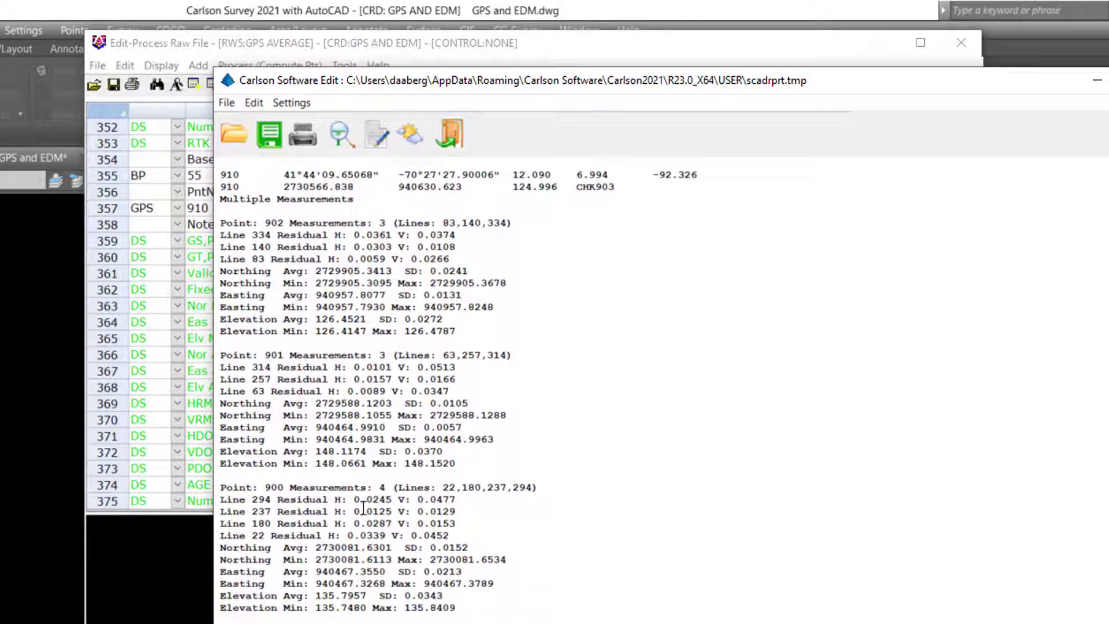
scroll(468, 511, down, 3)
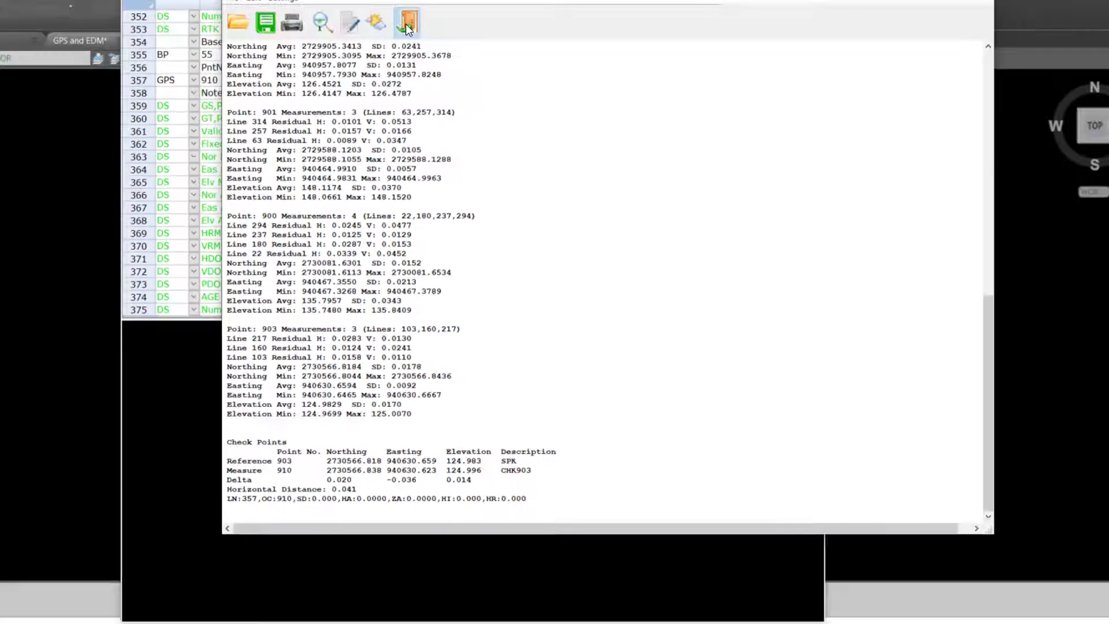
Step: Close the report and raw editor, saving coordinate changes, then run Field to Finish to draw points
click(793, 37)
click(790, 29)
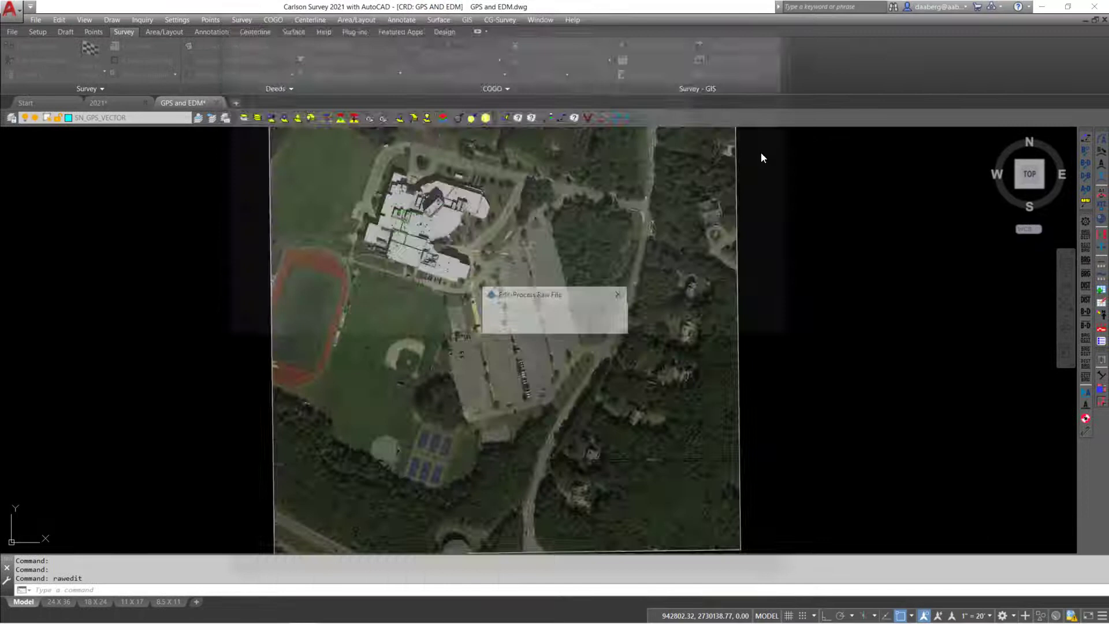
click(518, 322)
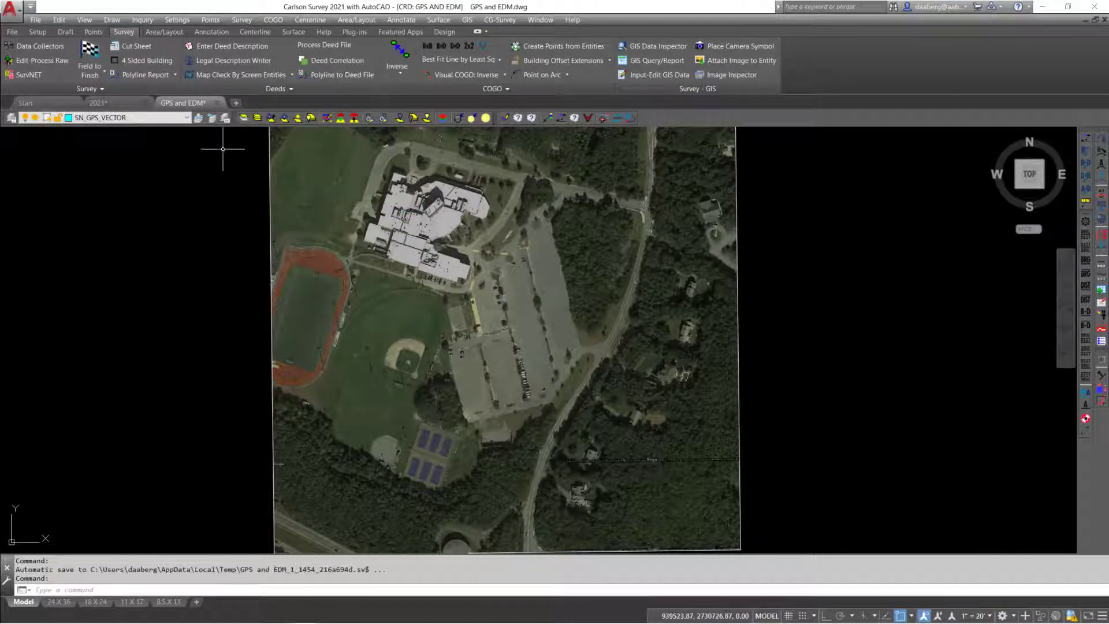
click(89, 57)
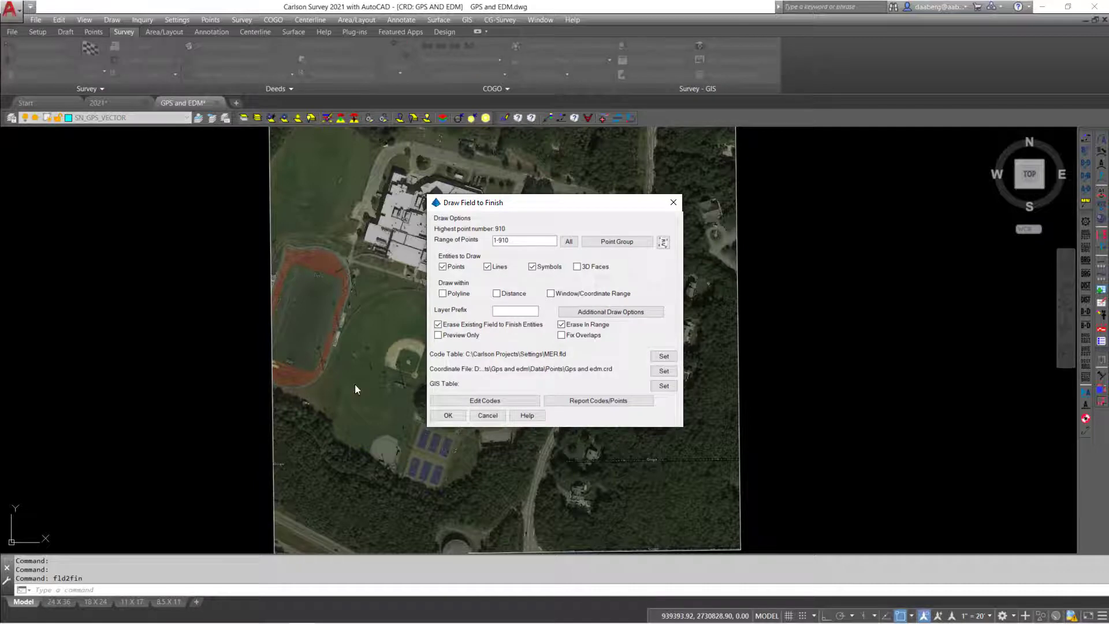
click(448, 415)
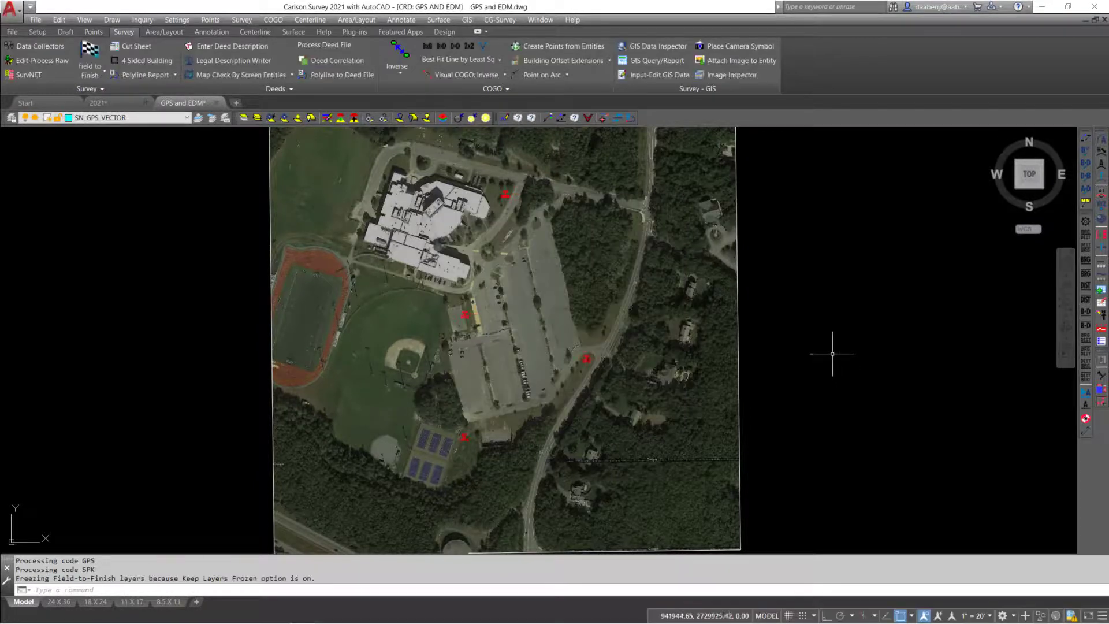